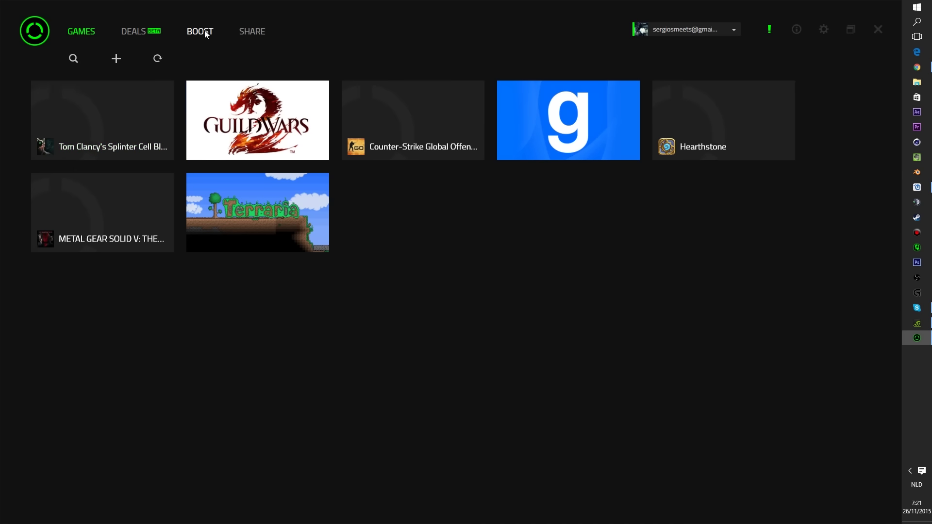
Run a manual boost from the Boost tab to cut the listed processes' memory use
{"action": "left_click", "coordinate": [204, 30]}
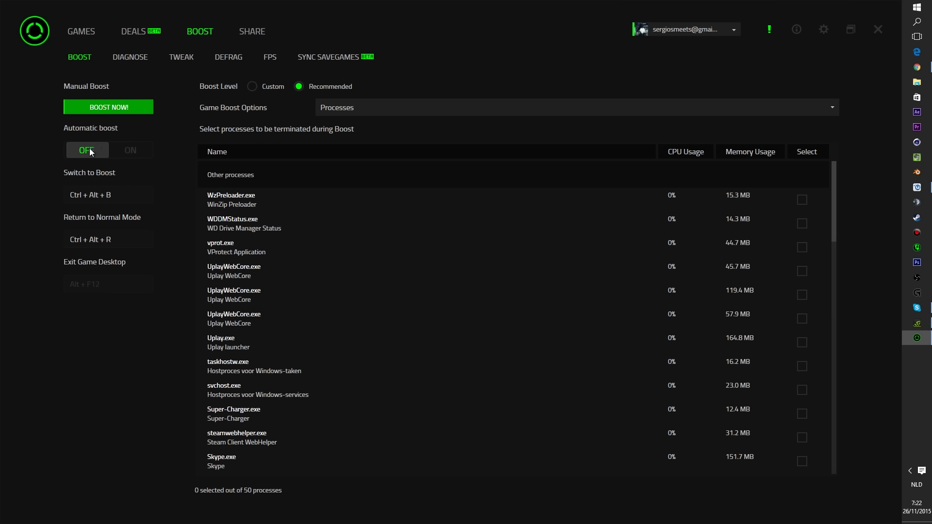
{"action": "left_click", "coordinate": [87, 108]}
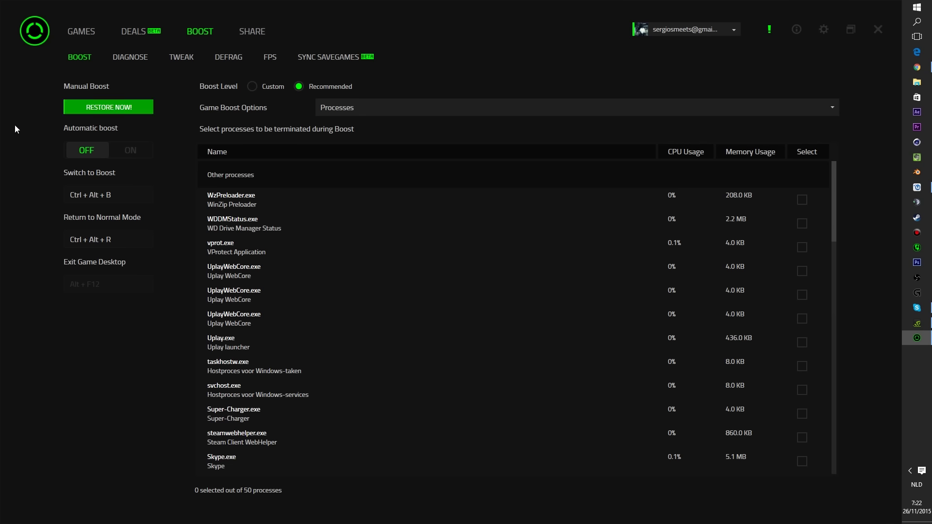
{"action": "left_click", "coordinate": [388, 106]}
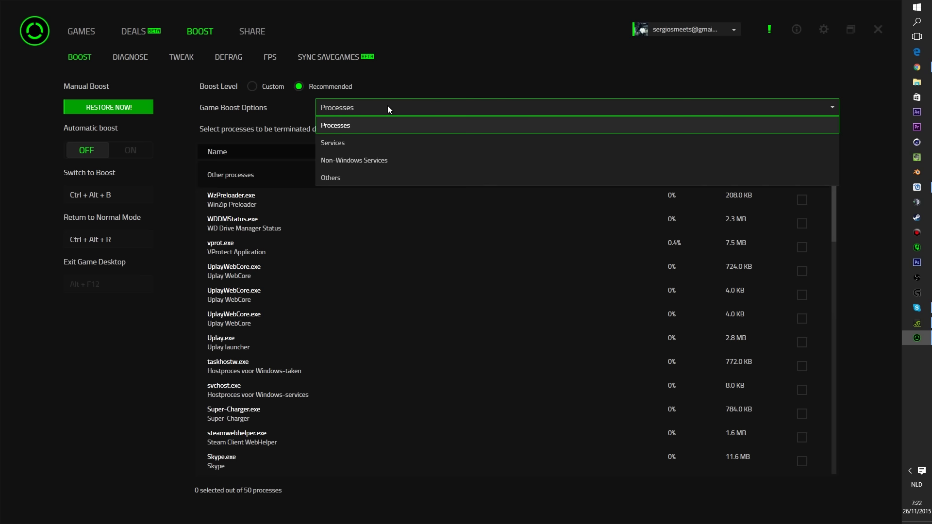
Close the boost categories list, keeping Processes, and restore the system to normal mode
{"action": "left_click", "coordinate": [388, 105]}
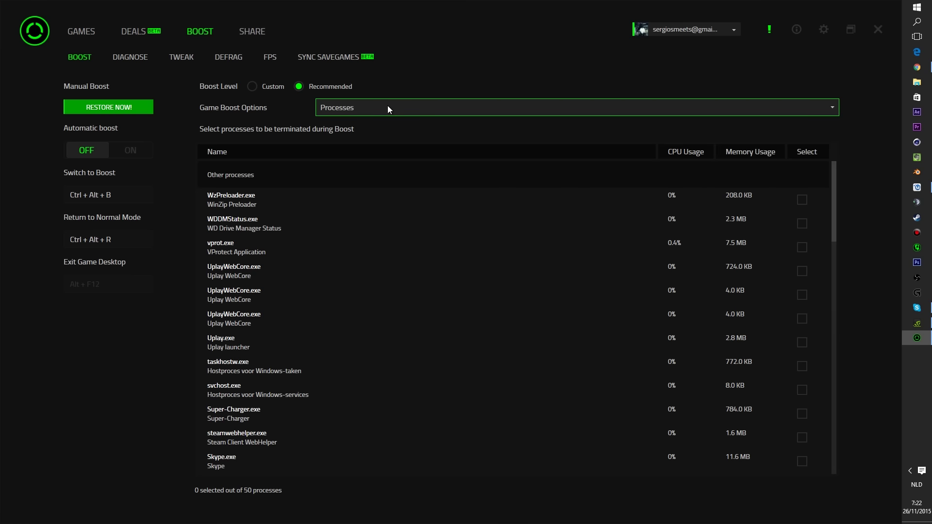
{"action": "left_click", "coordinate": [87, 107]}
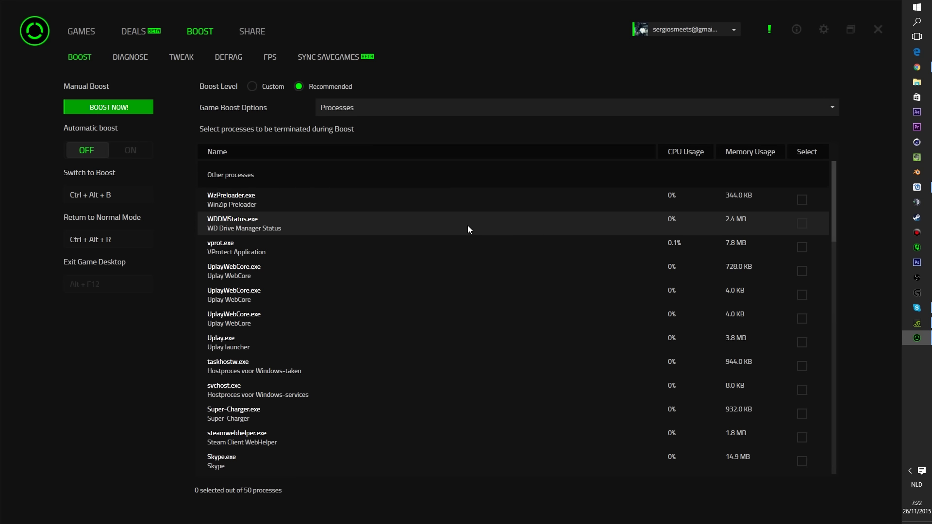
{"action": "scroll", "coordinate": [461, 238], "scroll_direction": "down", "scroll_amount": 3}
{"action": "scroll", "coordinate": [458, 233], "scroll_direction": "down", "scroll_amount": 3}
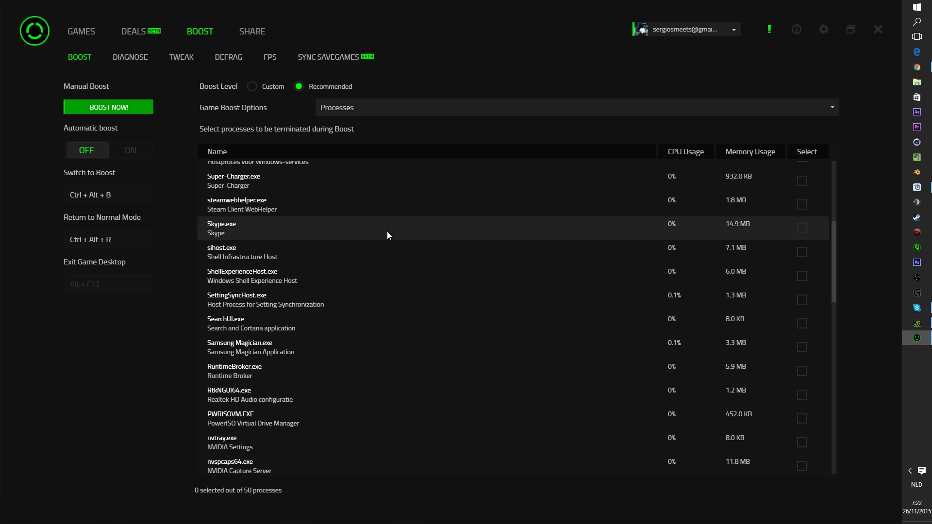
{"action": "scroll", "coordinate": [386, 231], "scroll_direction": "down", "scroll_amount": 3}
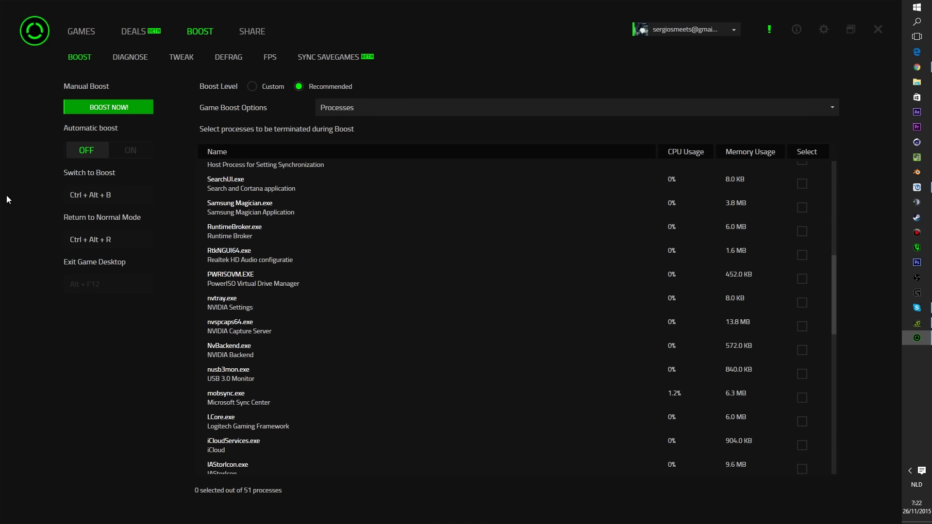
Switch to the Diagnose sub-tab under Boost to see the empty diagnostic report
{"action": "left_click", "coordinate": [133, 58]}
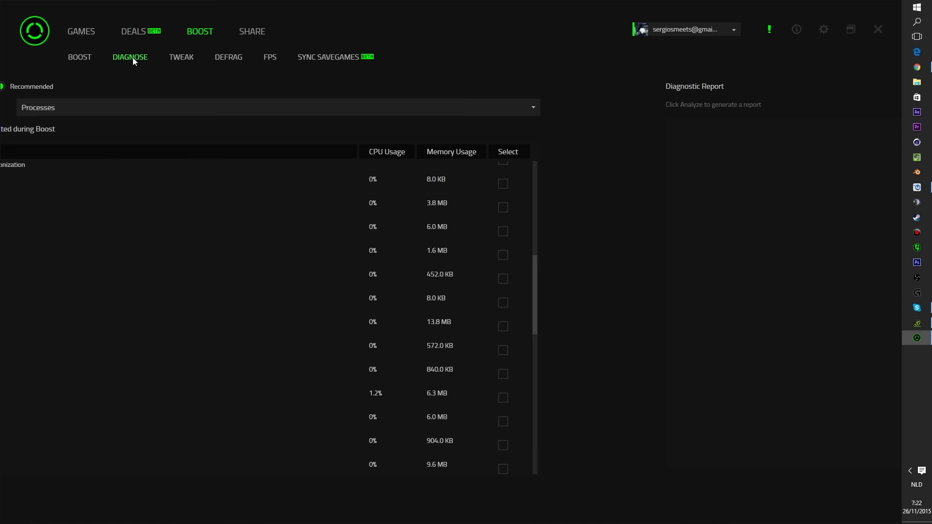